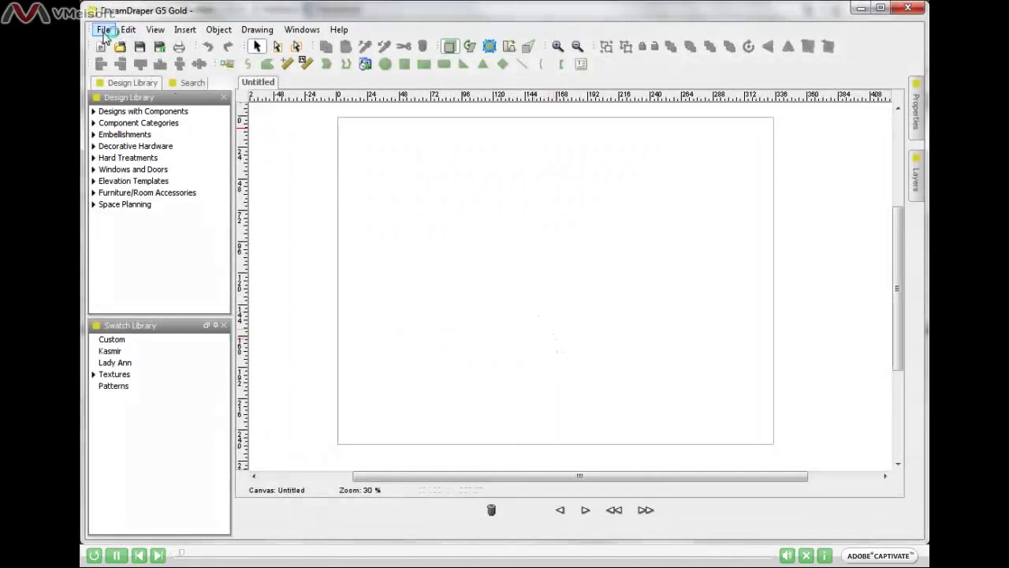
Open the recent portfolio file design-on-photo.ddf.
click(103, 29)
click(138, 237)
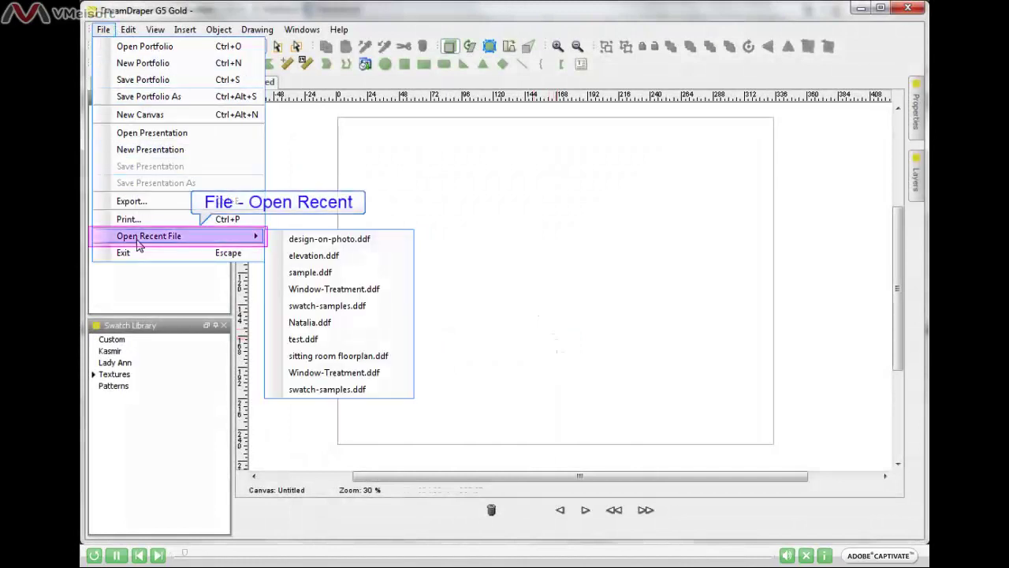
click(357, 244)
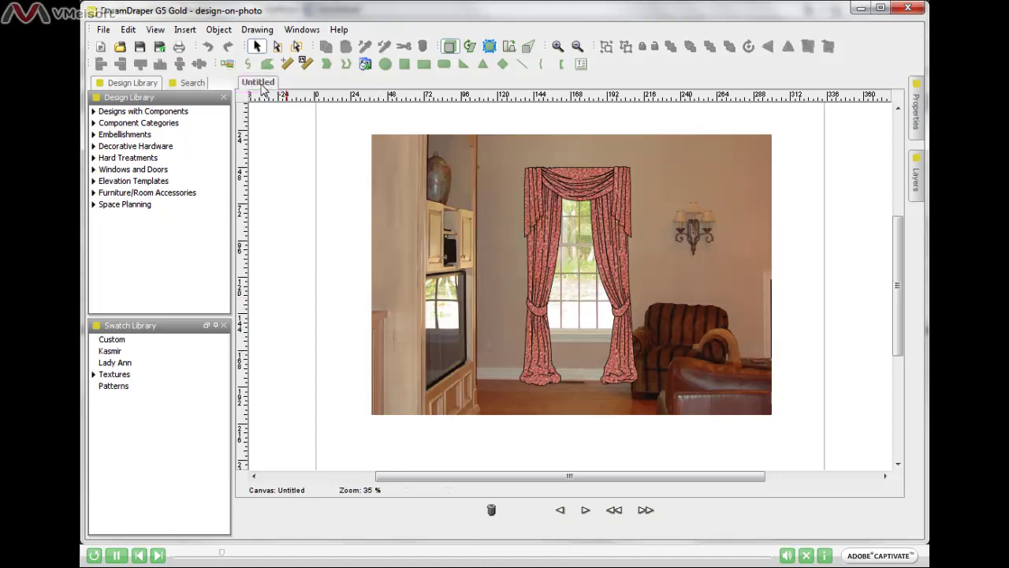
Rename the canvas containing the curtained room photo as den.
click(263, 88)
double_click(260, 85)
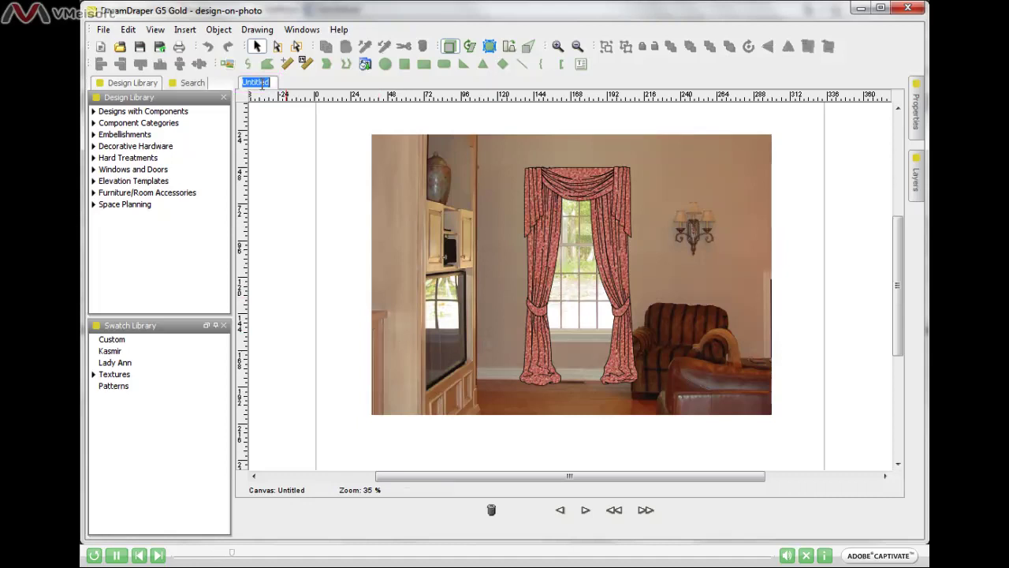
text(den)
key(Return)
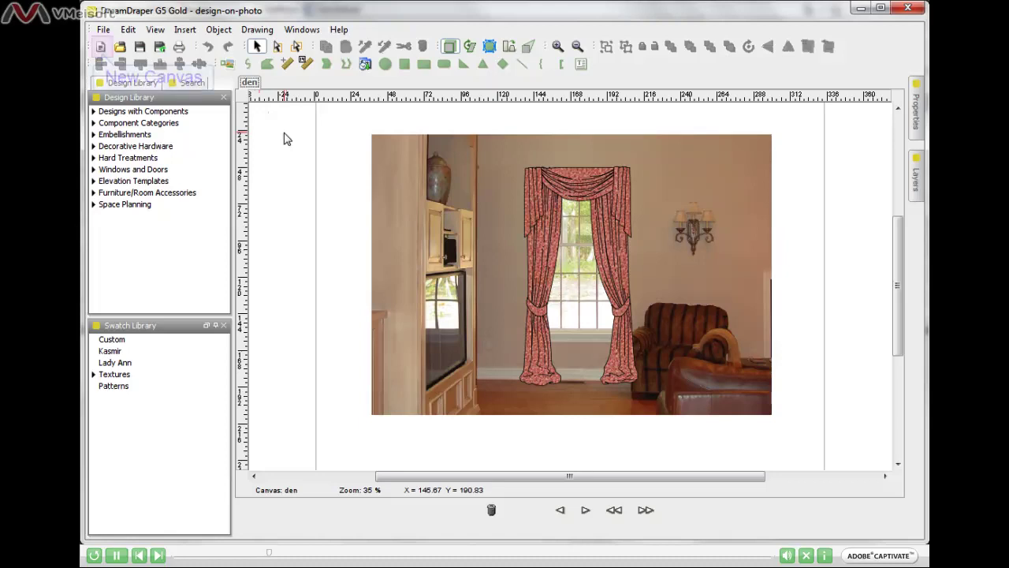
Add a new canvas to the portfolio and name it kitchen.
click(100, 47)
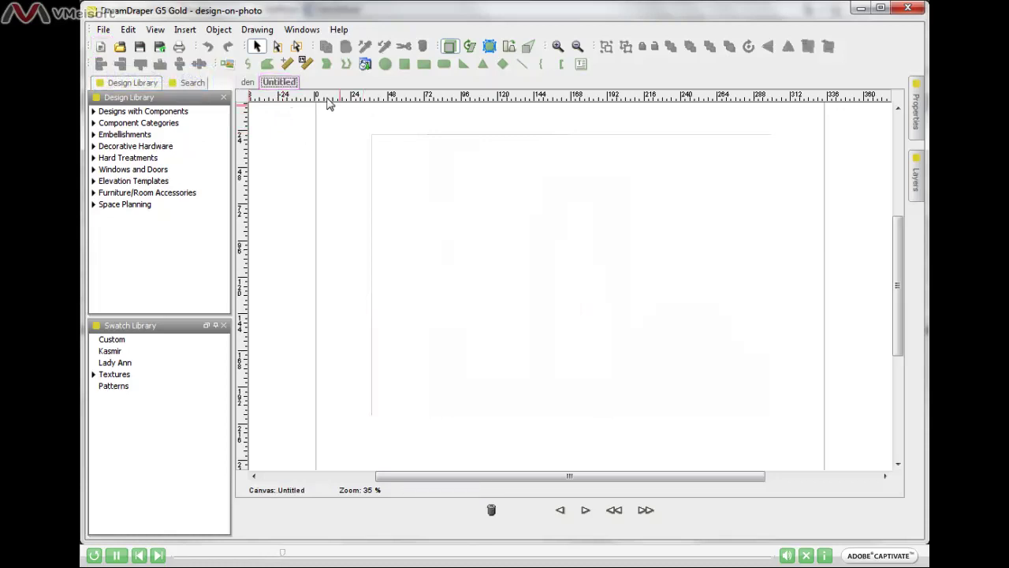
click(249, 82)
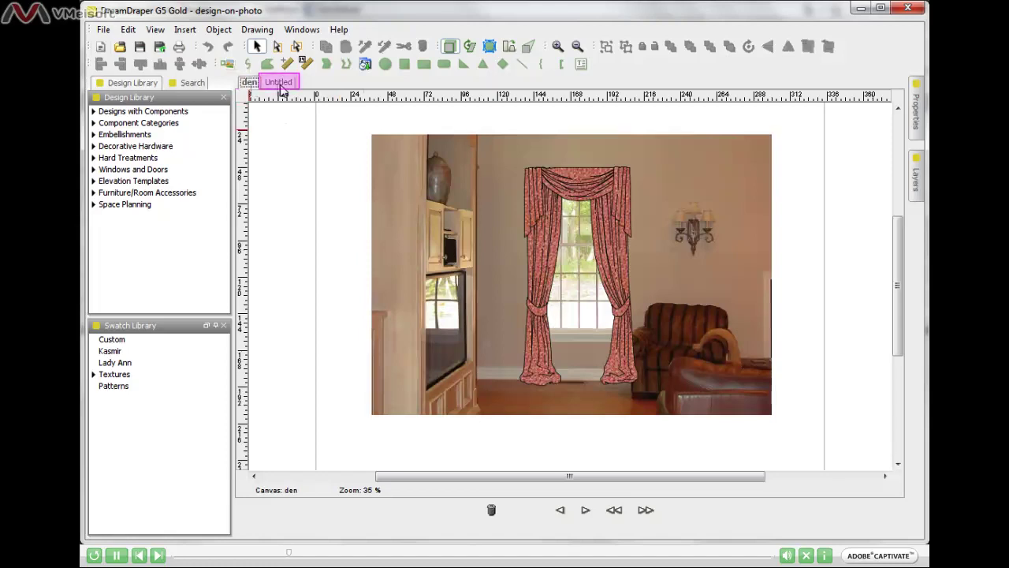
click(280, 85)
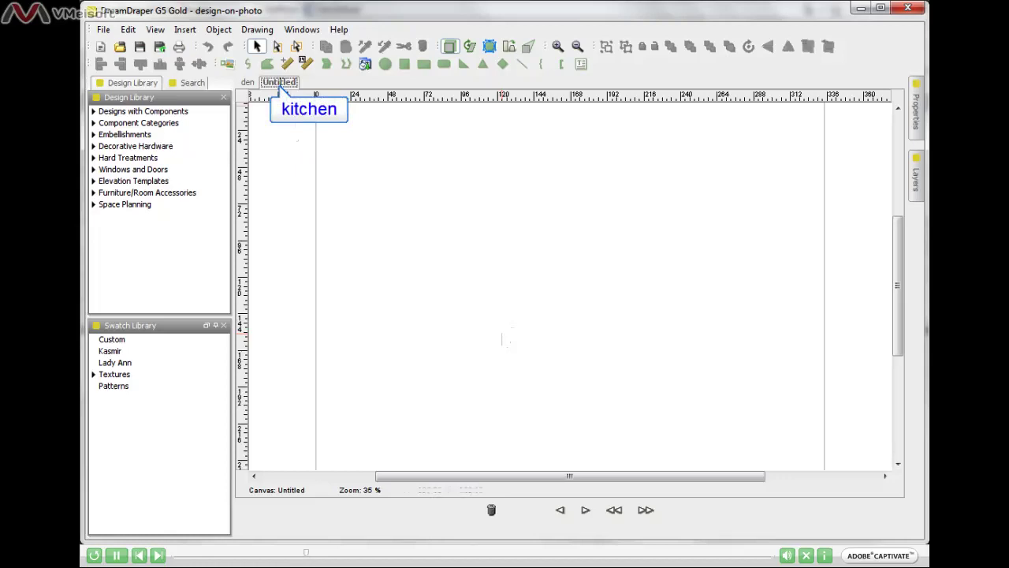
double_click(280, 84)
text(kitchen)
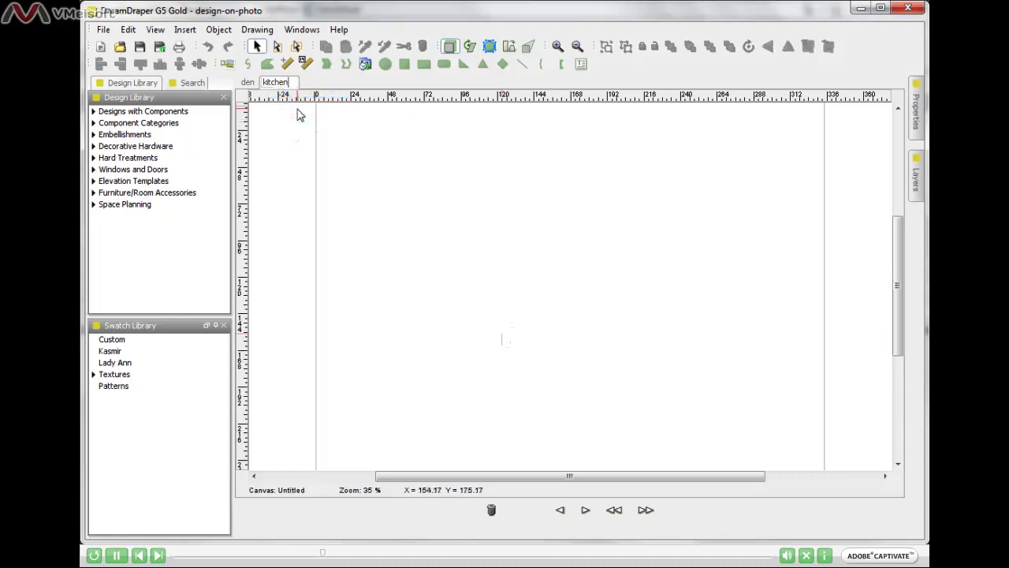
key(Return)
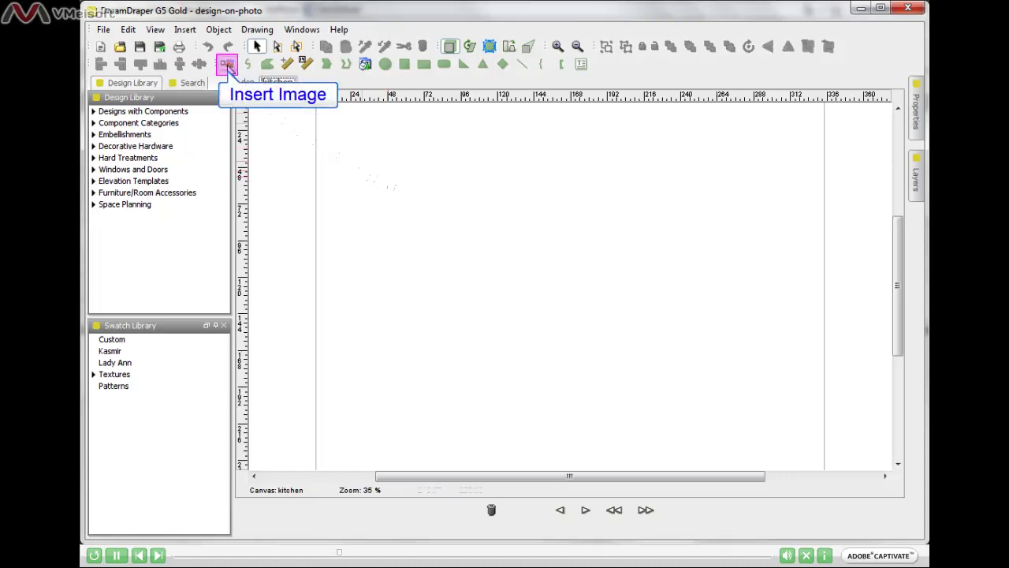
Insert the image photo-kitchen-c.jpg from the Photos folder onto the kitchen canvas, without compression and at 100% size.
click(227, 68)
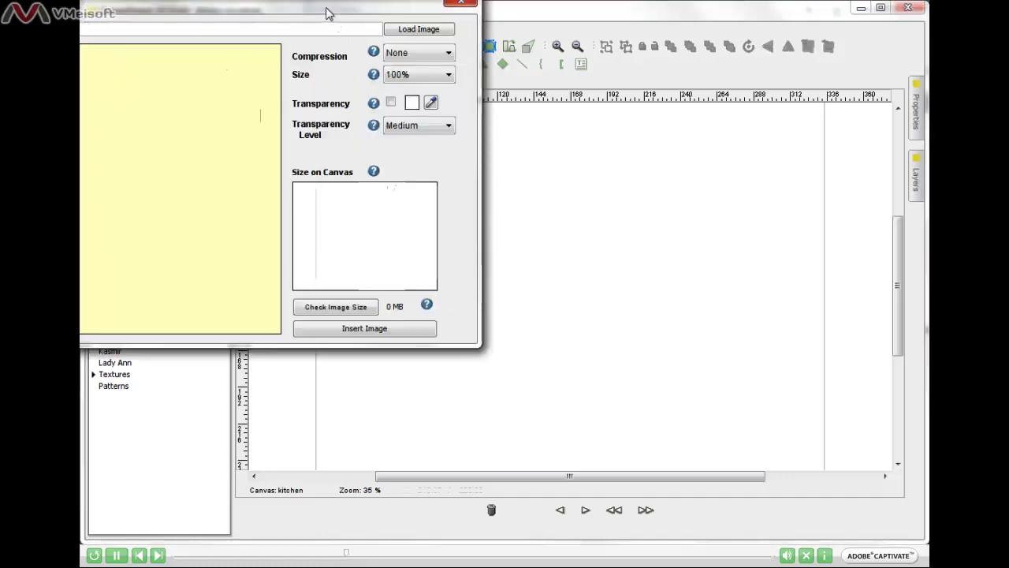
drag(326, 11, 519, 95)
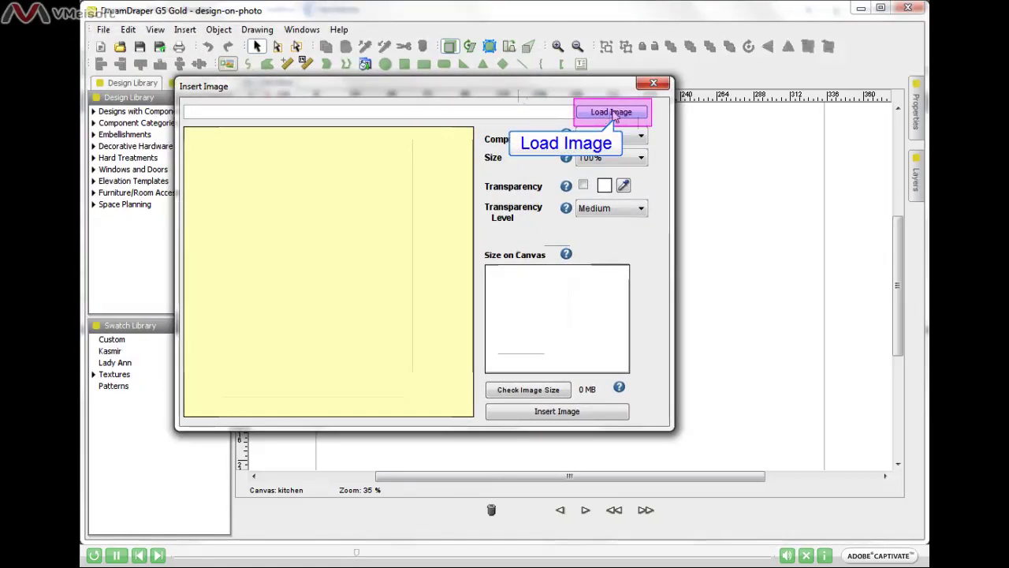
click(613, 115)
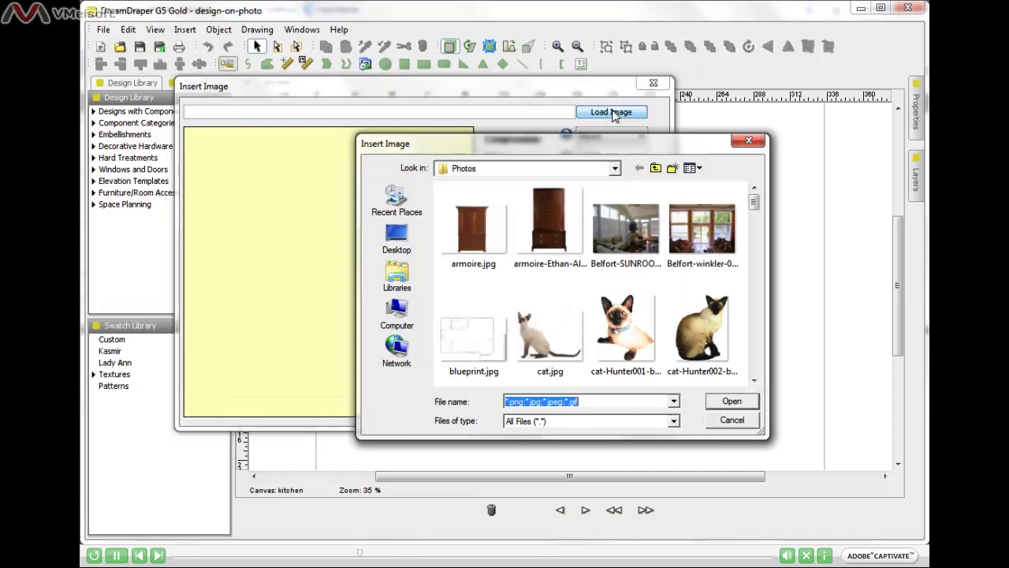
drag(754, 201, 742, 341)
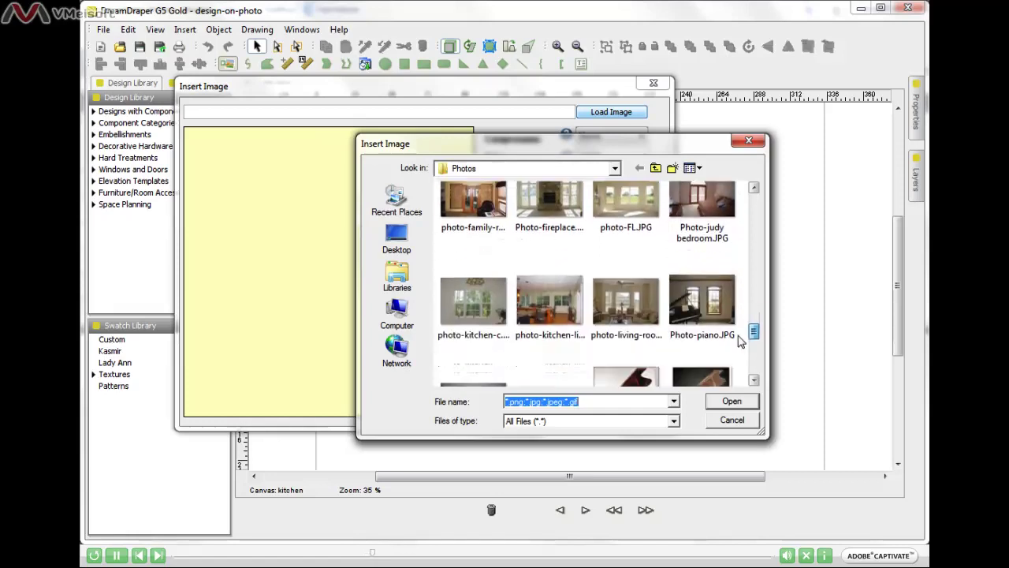
click(473, 307)
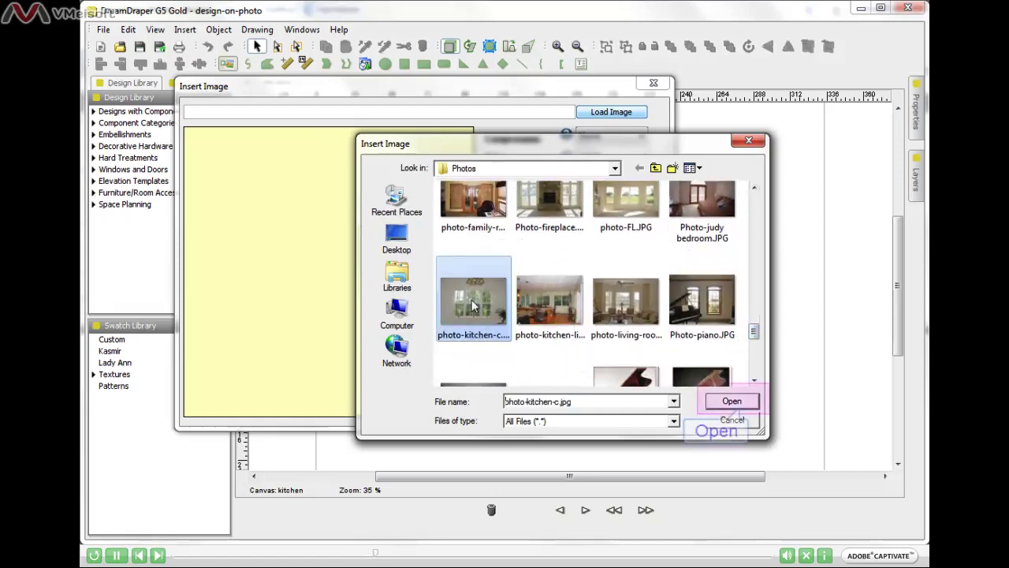
click(731, 402)
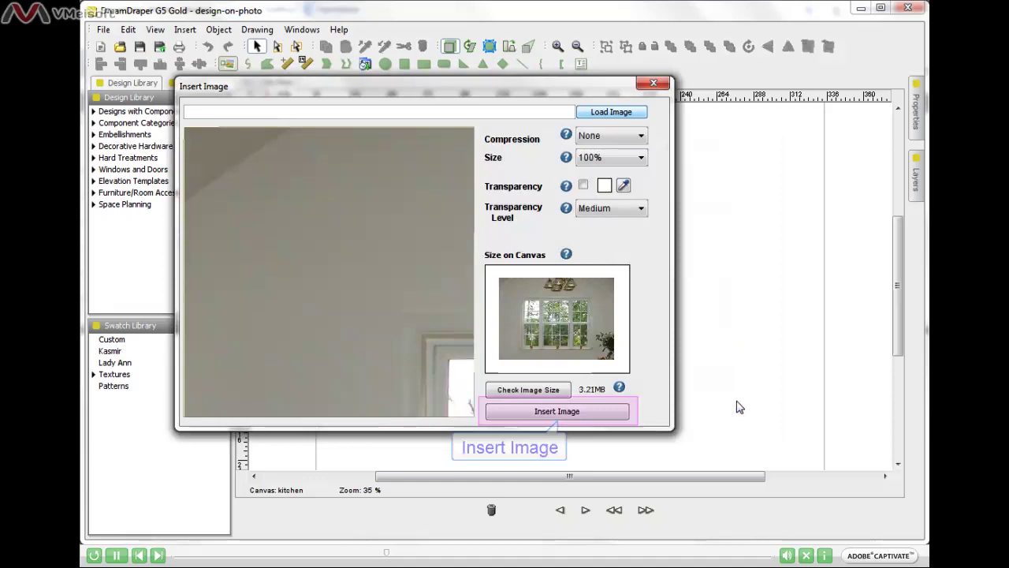
click(593, 417)
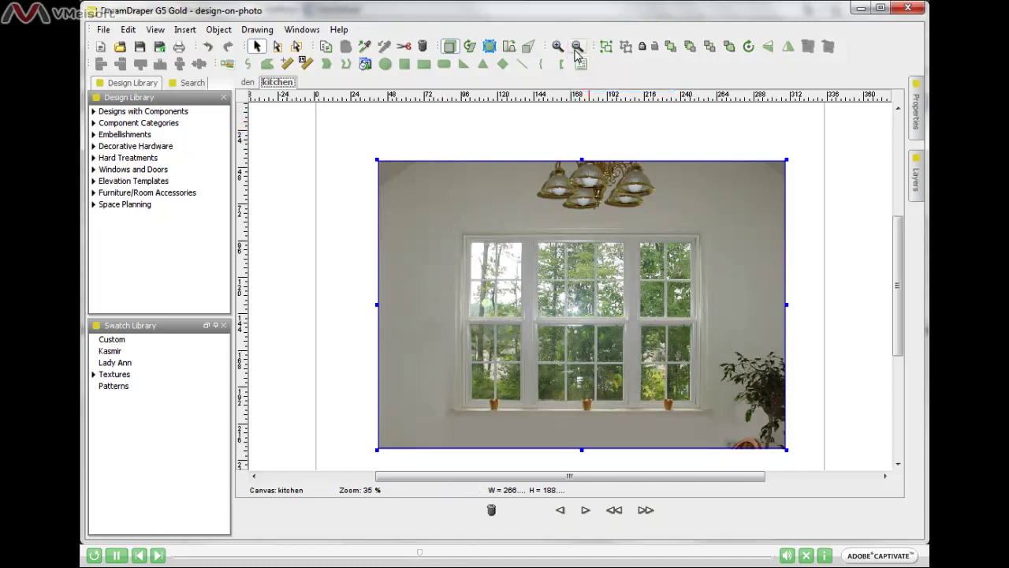
Move the kitchen photo slightly up and to the left so it sits centered within the canvas page.
click(577, 47)
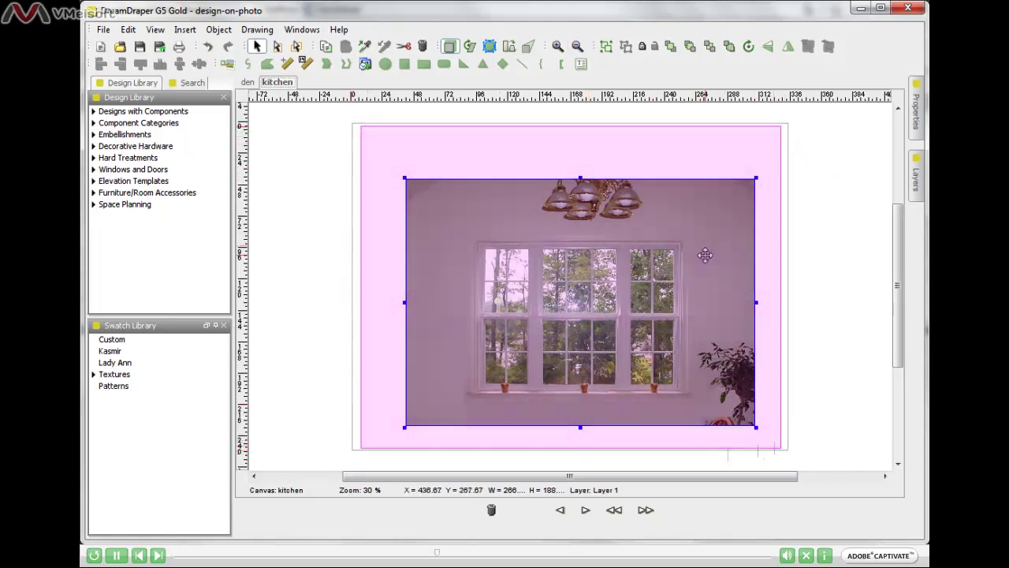
drag(703, 251, 692, 229)
click(805, 258)
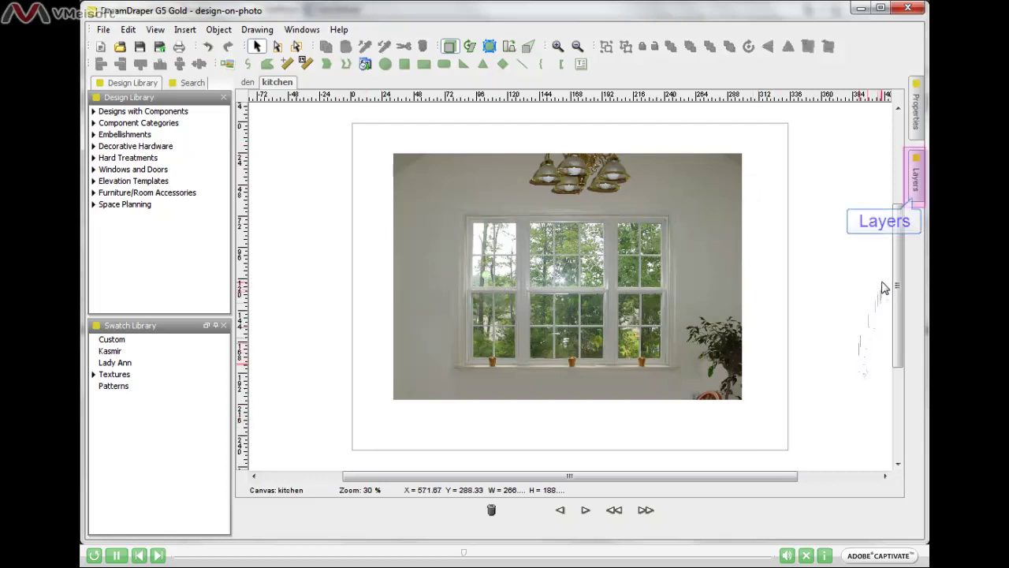
Keep the layer list displayed, lock Layer 1 holding the kitchen photo, and add a new layer.
click(916, 189)
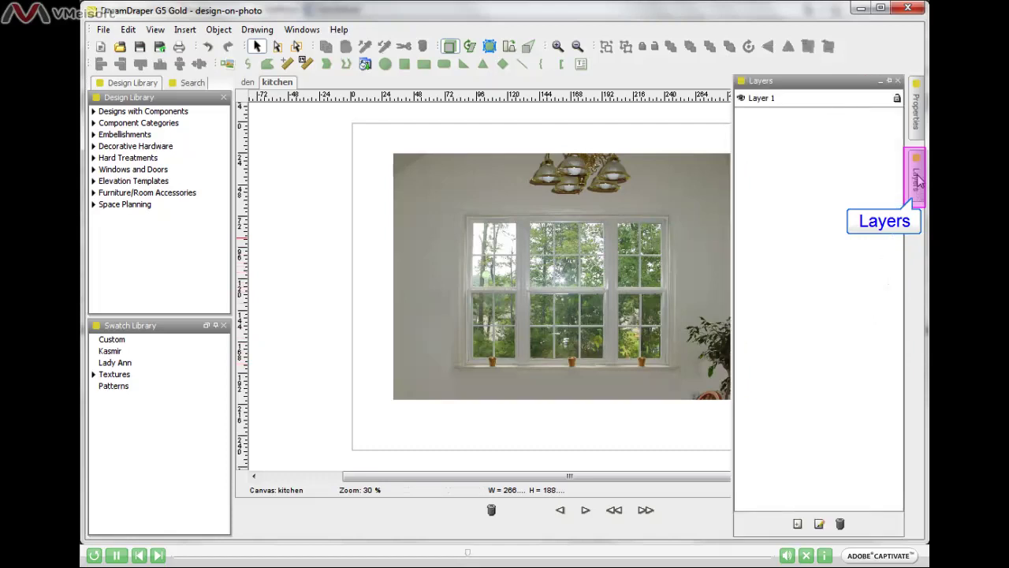
click(889, 82)
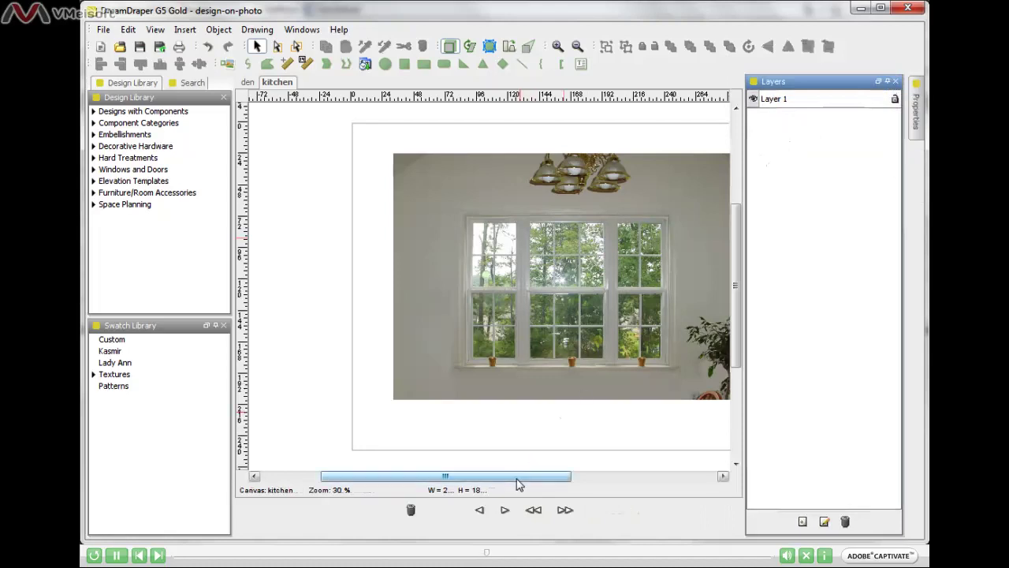
drag(519, 483, 540, 482)
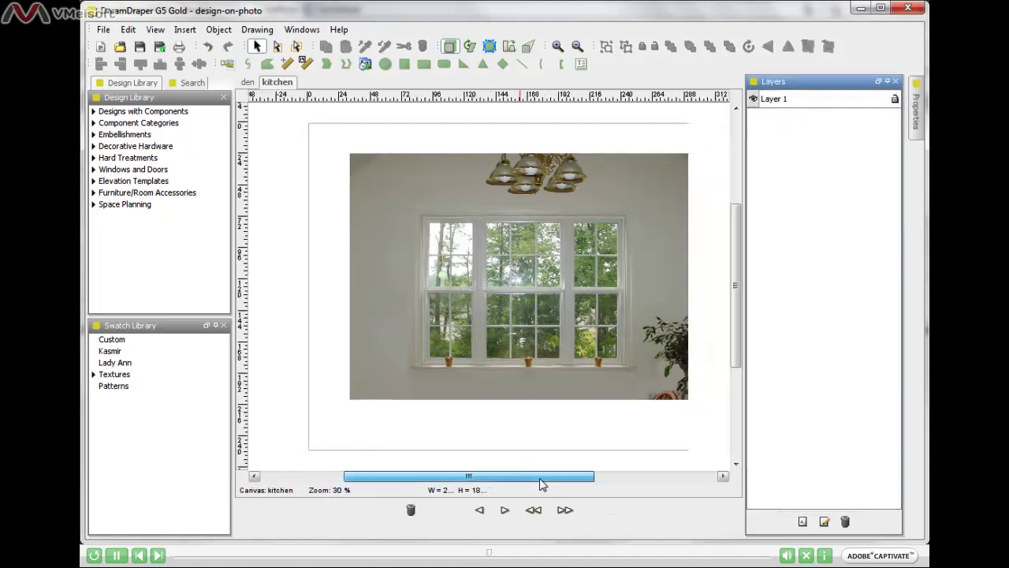
click(895, 99)
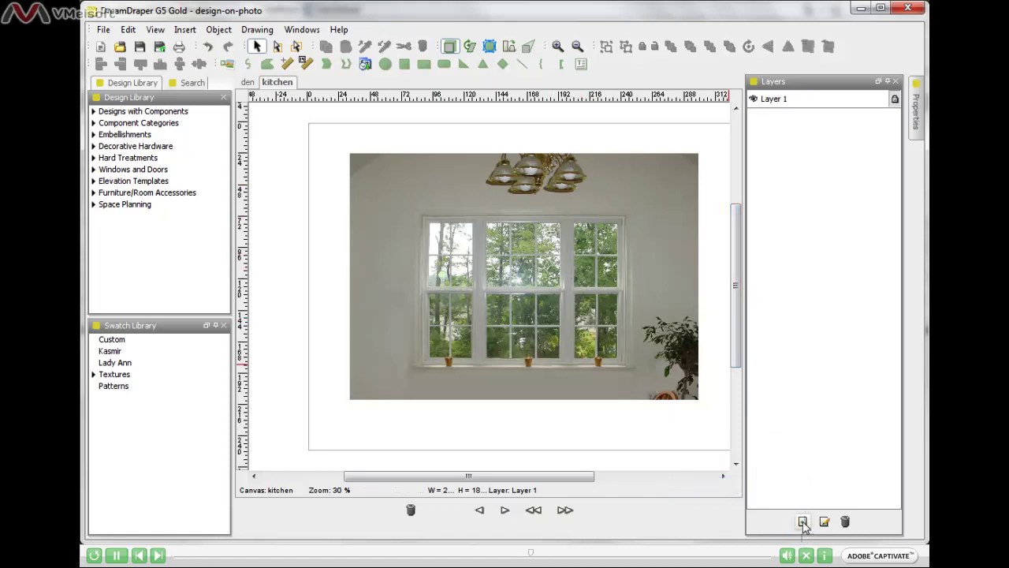
click(804, 522)
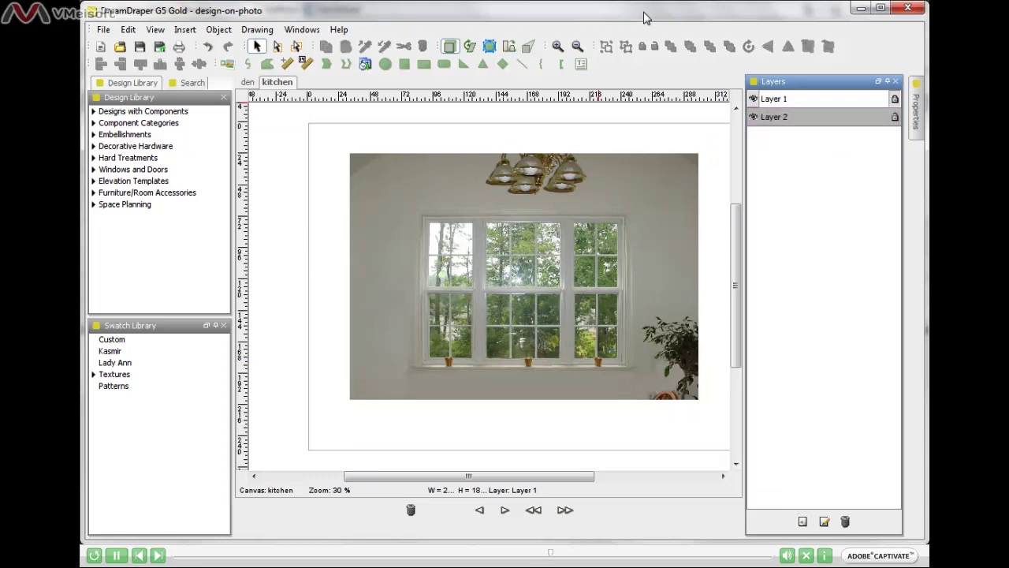
click(483, 63)
drag(407, 230, 636, 234)
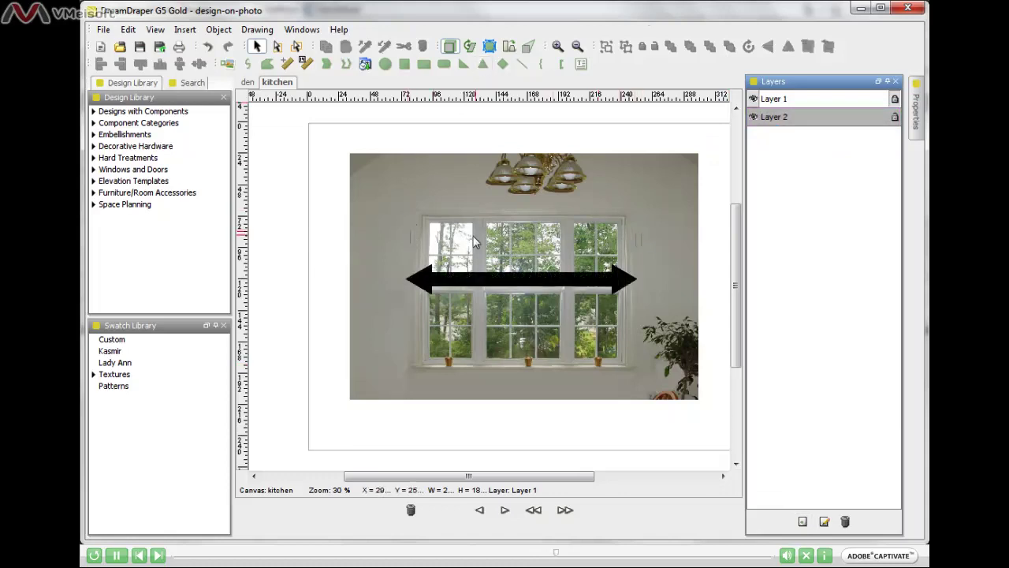
key(Delete)
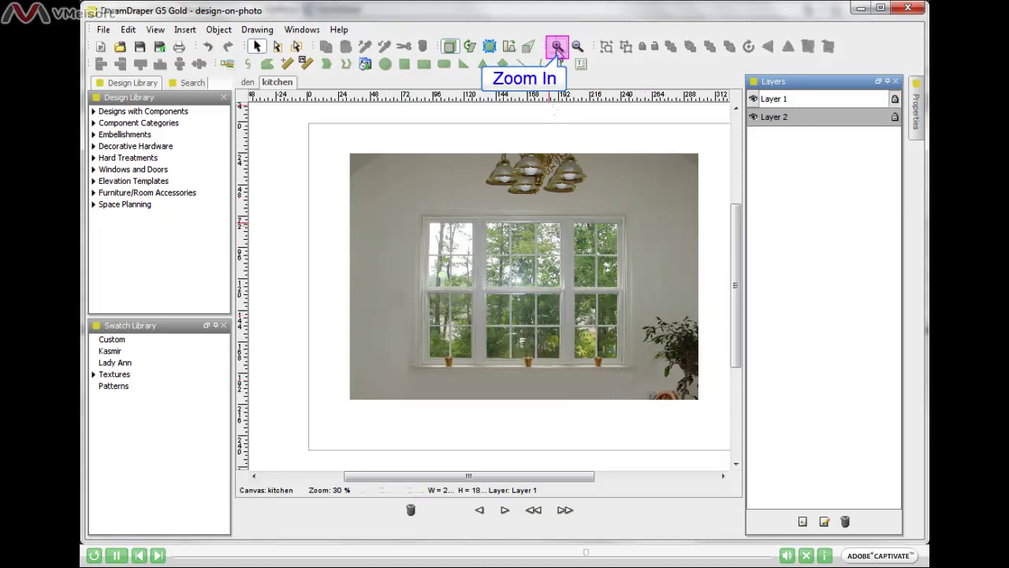
Find the gathered swag designs in the design library and select the basic MF 9228 design with a 20in-24in drop.
click(558, 47)
click(557, 47)
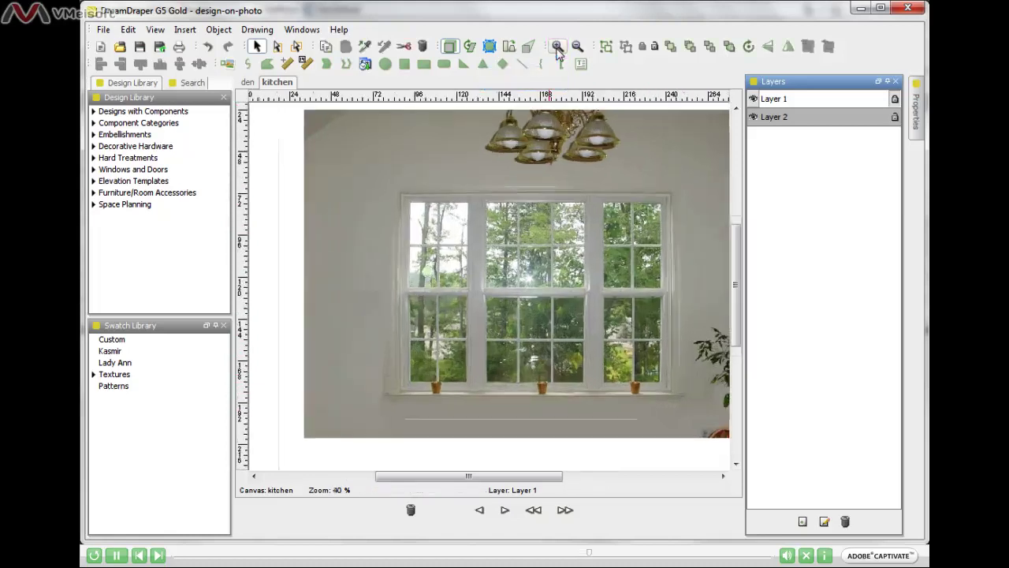
click(557, 47)
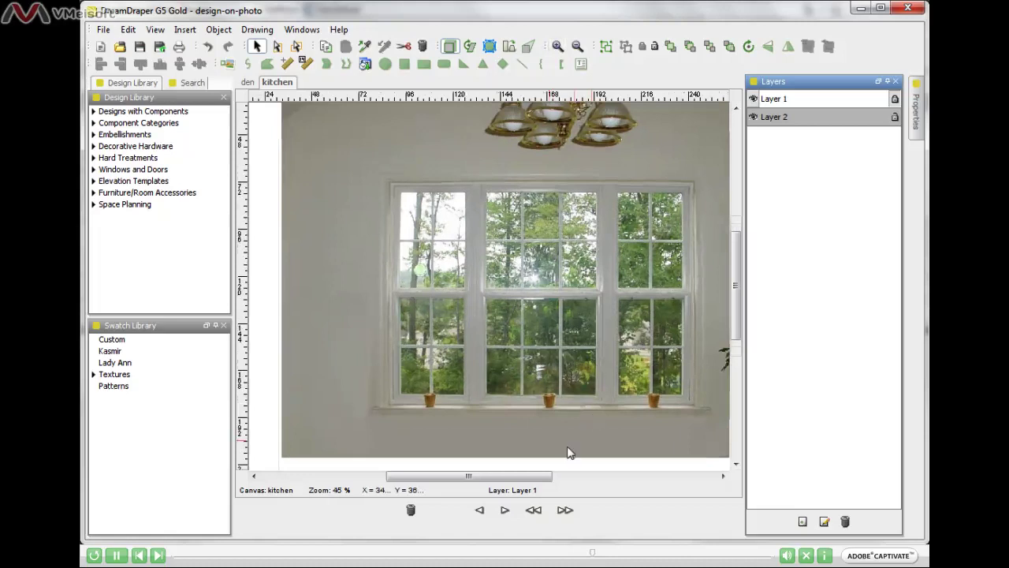
drag(497, 480, 508, 481)
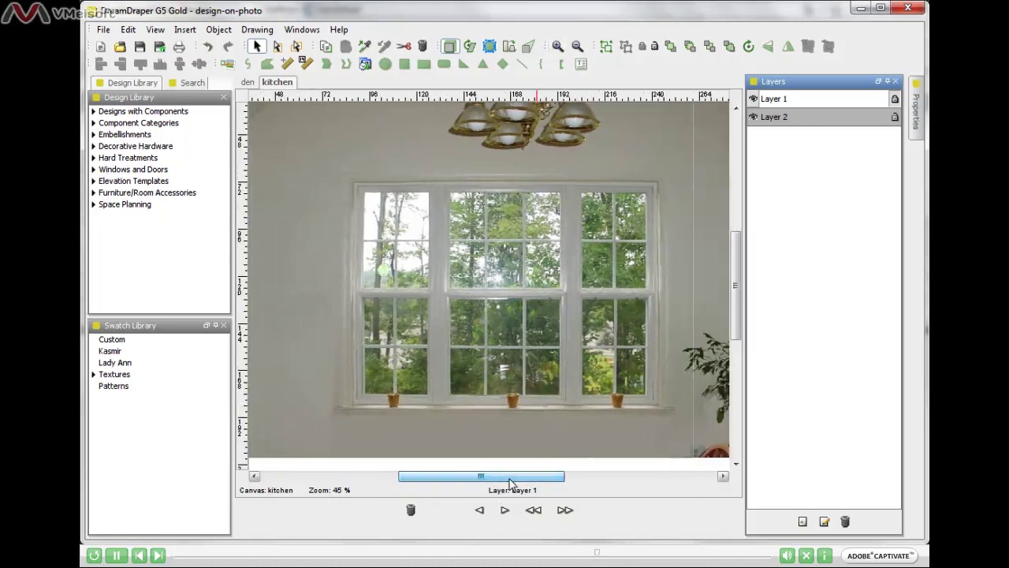
click(94, 112)
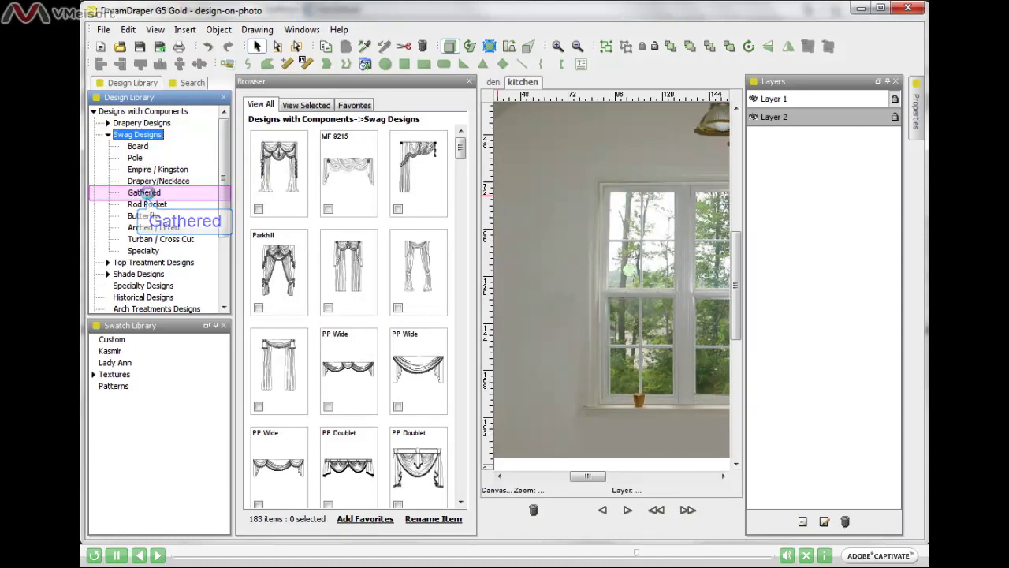
click(147, 195)
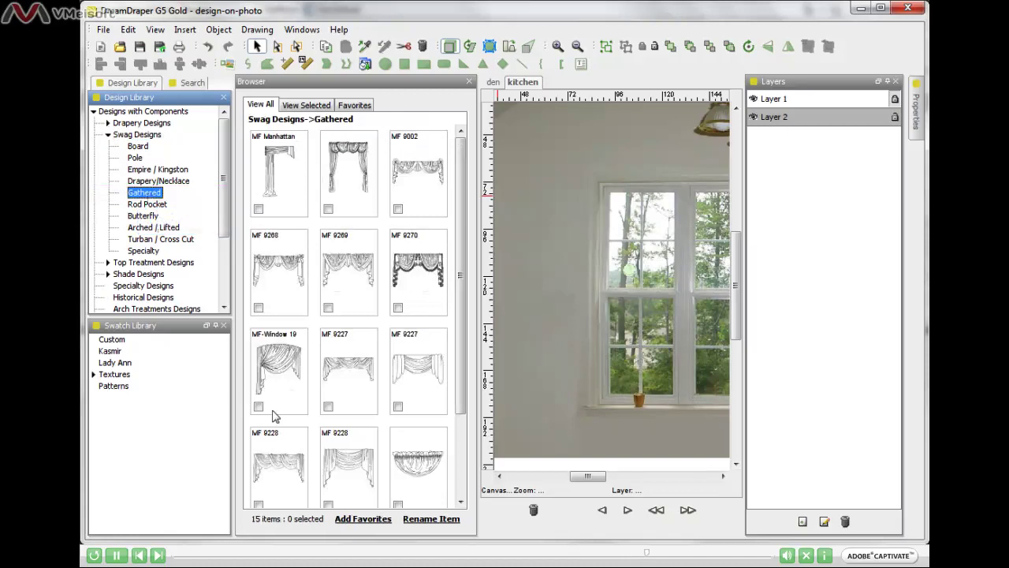
click(282, 467)
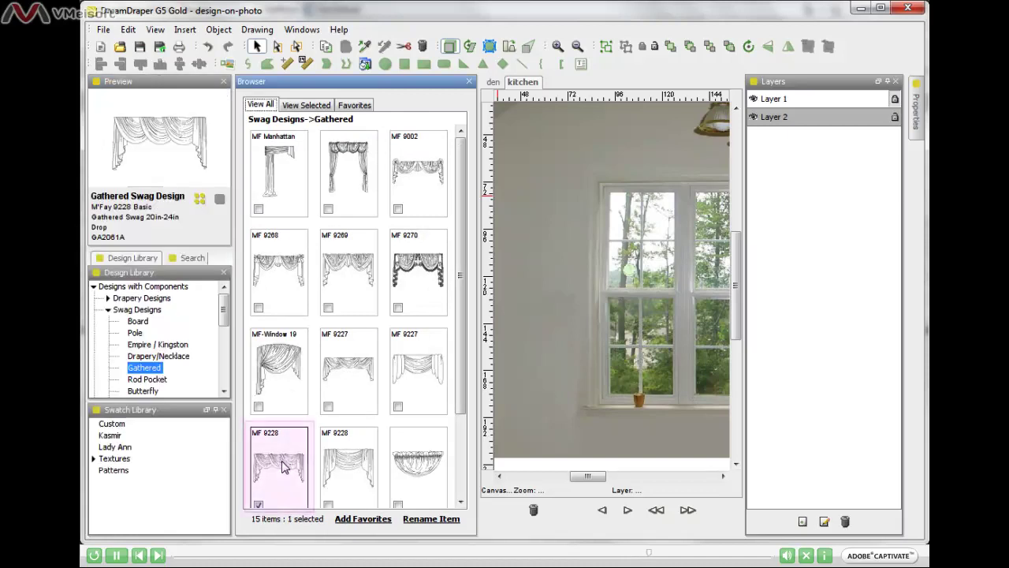
Place the MF 9228 gathered swag design over the upper left part of the kitchen window.
click(470, 82)
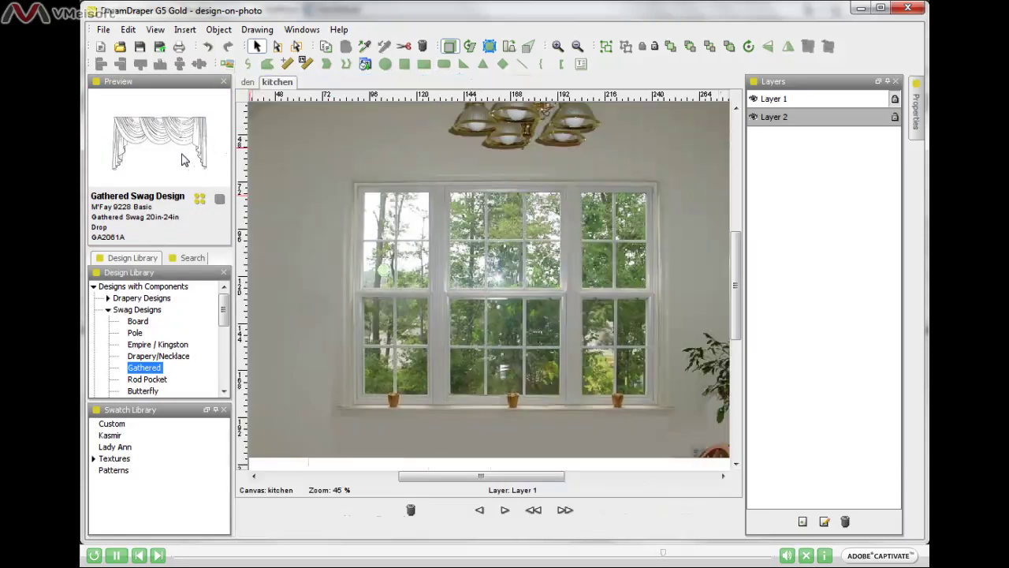
click(152, 136)
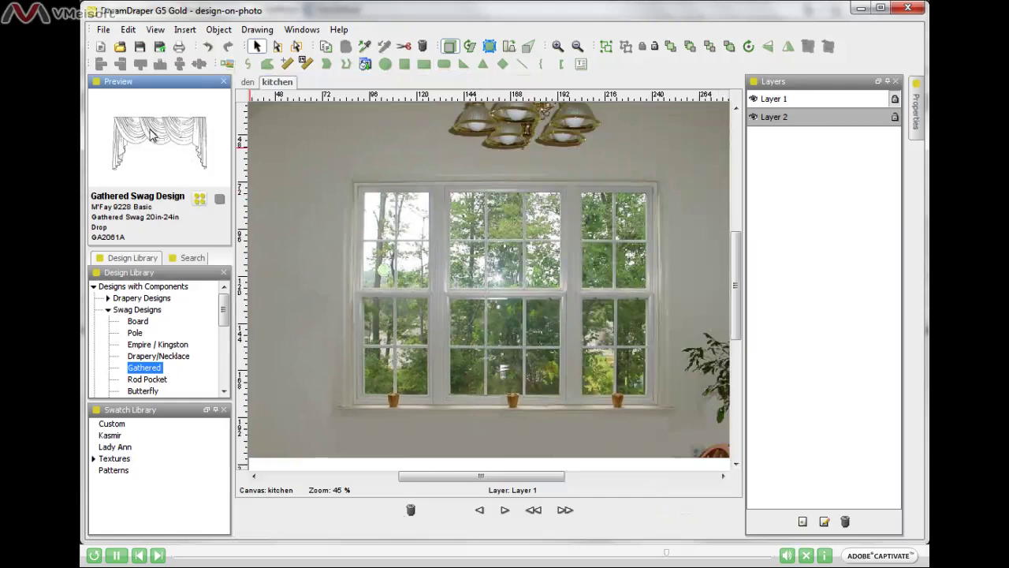
drag(153, 136, 411, 236)
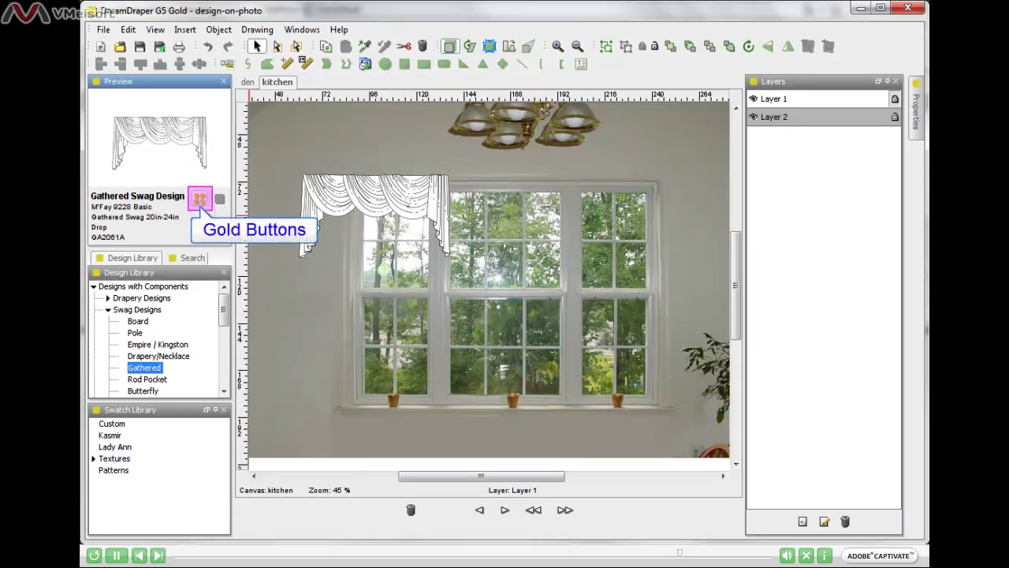
Look through the component pieces available for the MF 9228 gathered swag design, and close the component browser.
click(201, 200)
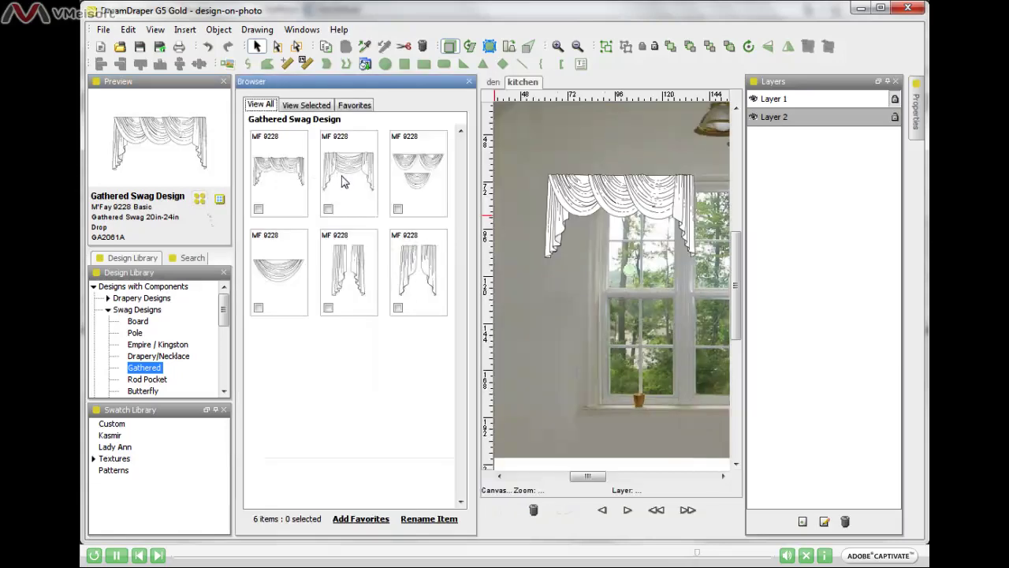
click(354, 308)
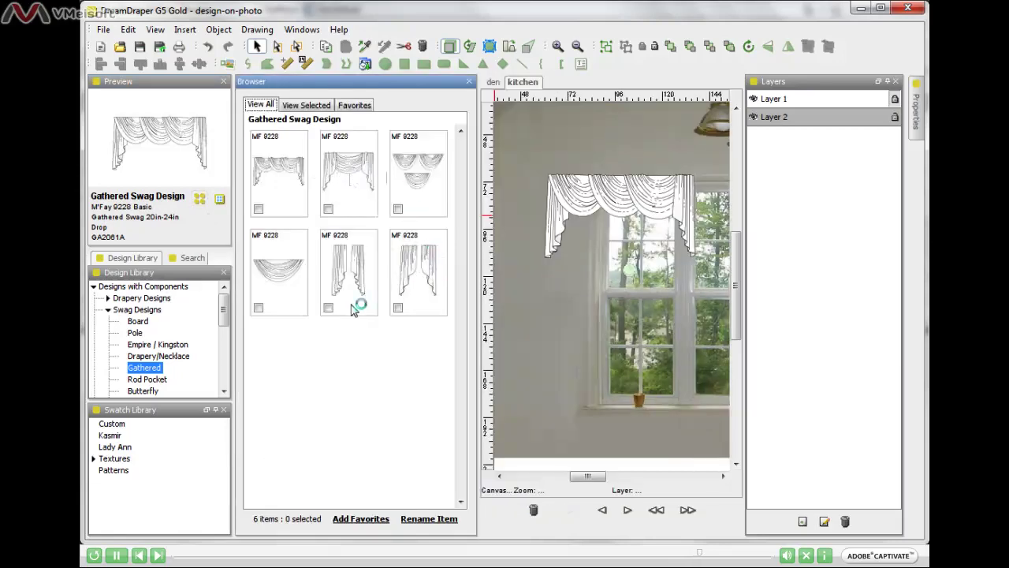
click(469, 83)
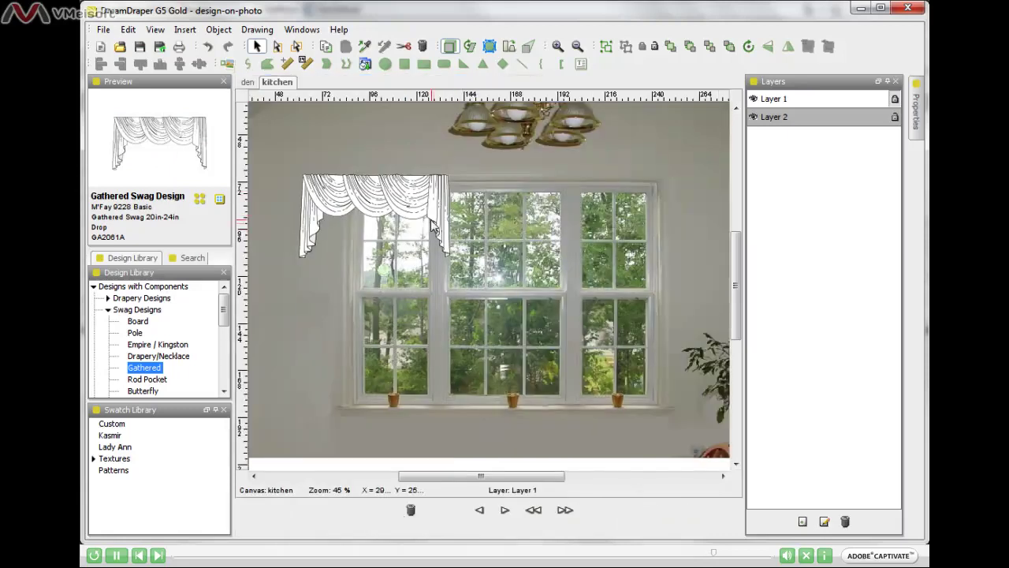
Align the swag with the window's upper left corner, stretch it across the full triple window, and lengthen it down to the middle rail.
click(411, 203)
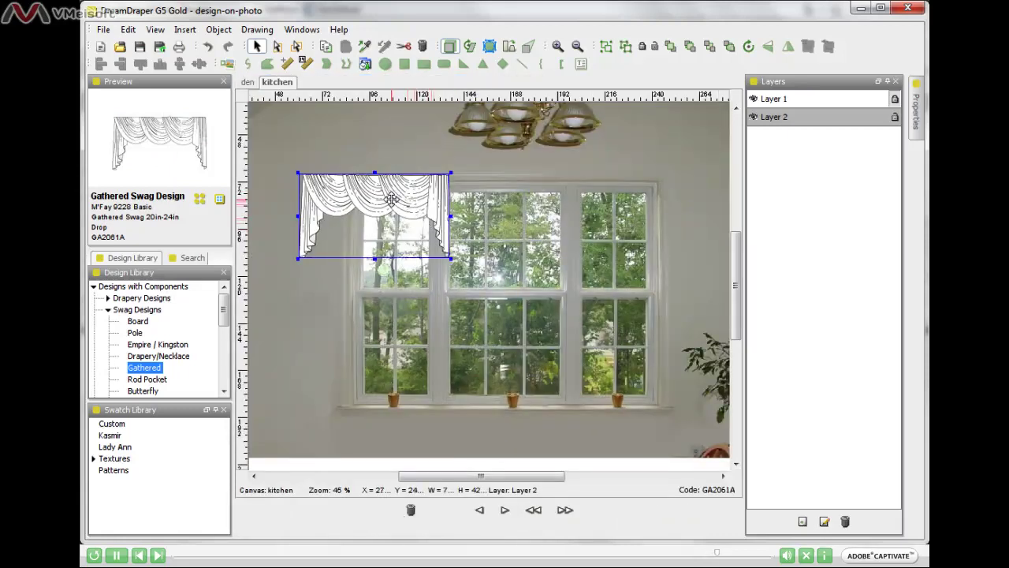
drag(391, 198, 420, 190)
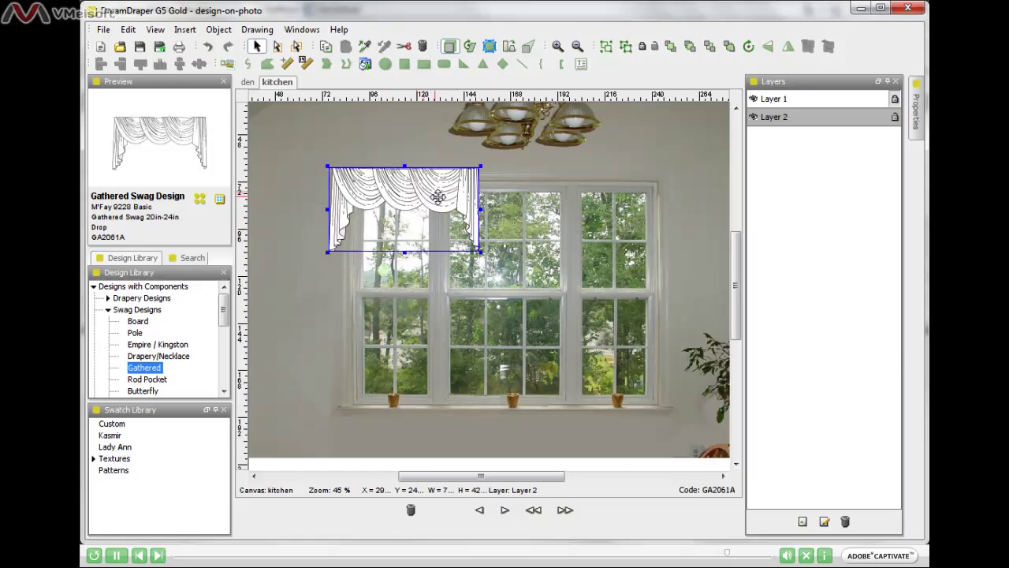
drag(480, 209, 679, 205)
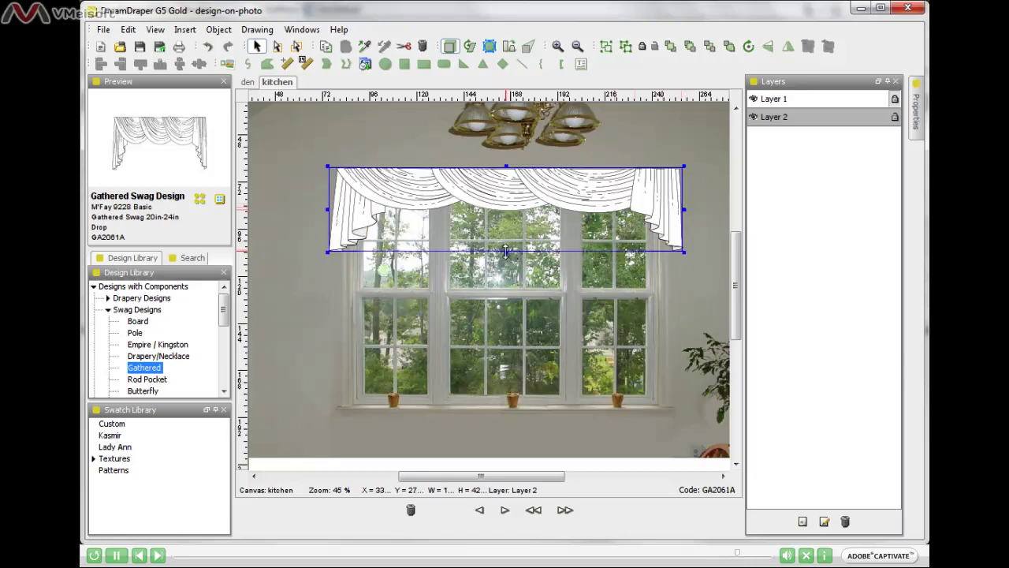
drag(506, 252, 509, 291)
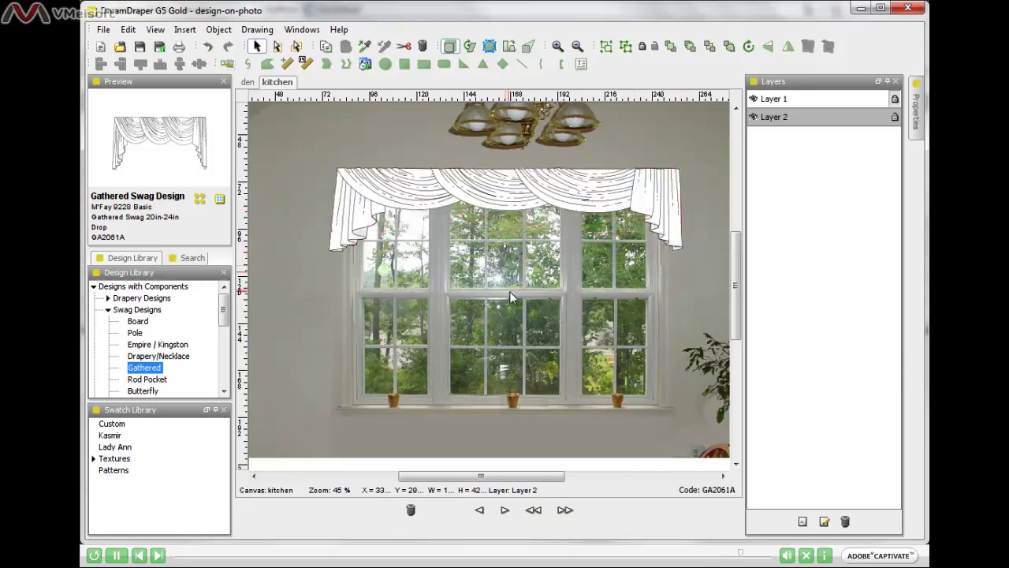